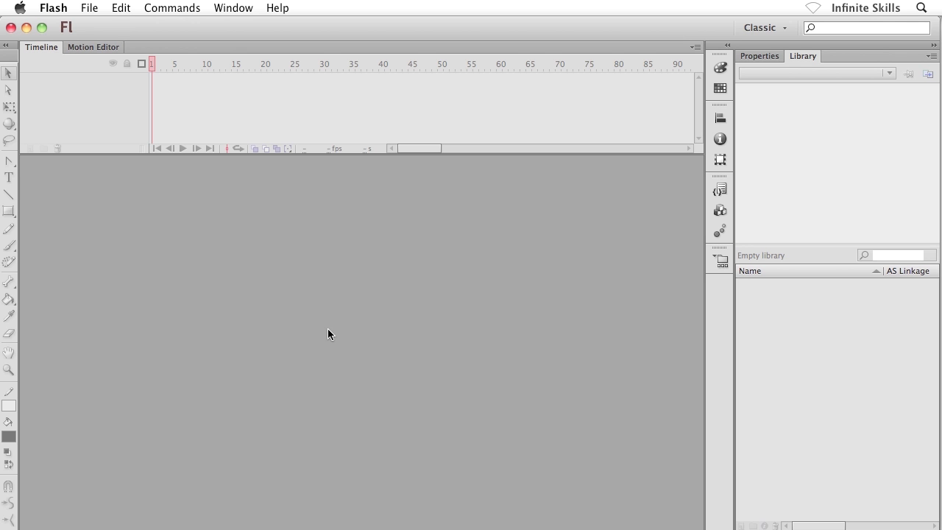
Open AddingInteractivity.fla from the Project Files folder with Cmd+O
key("super+o")
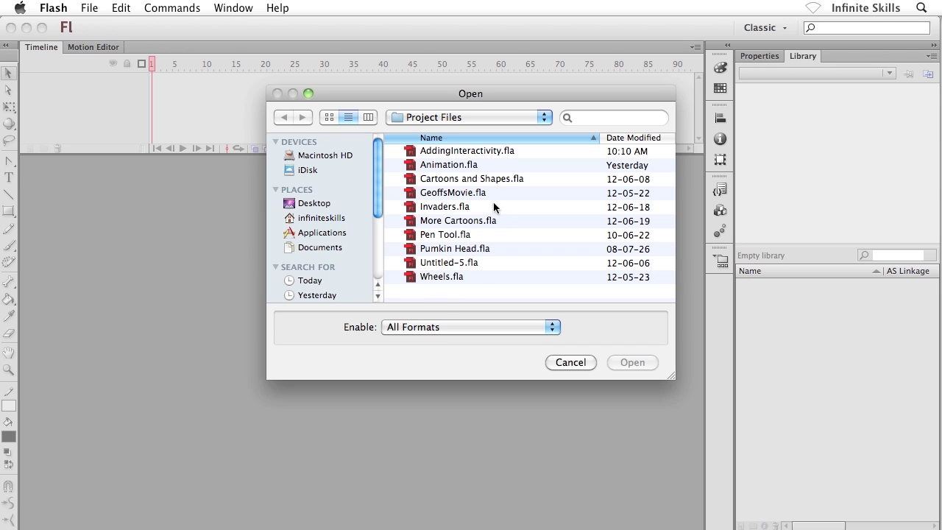
left_click(446, 151)
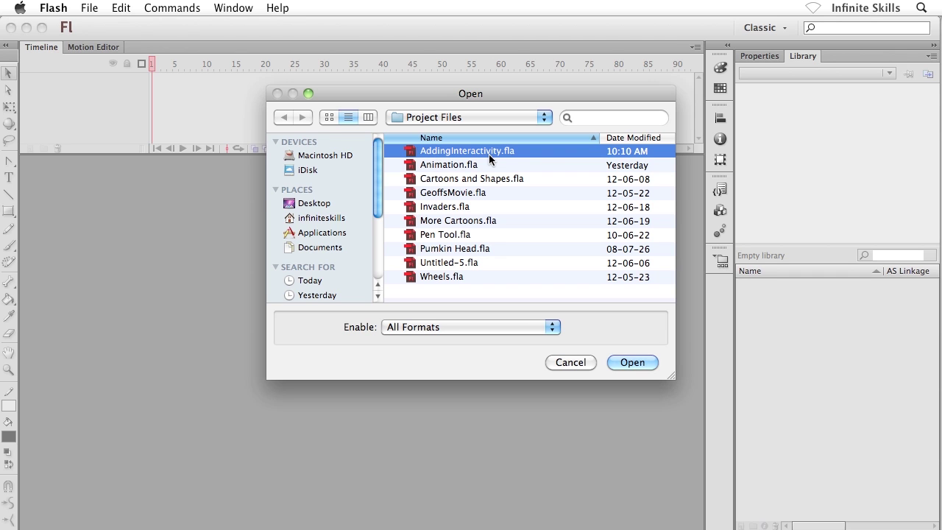
left_click(627, 362)
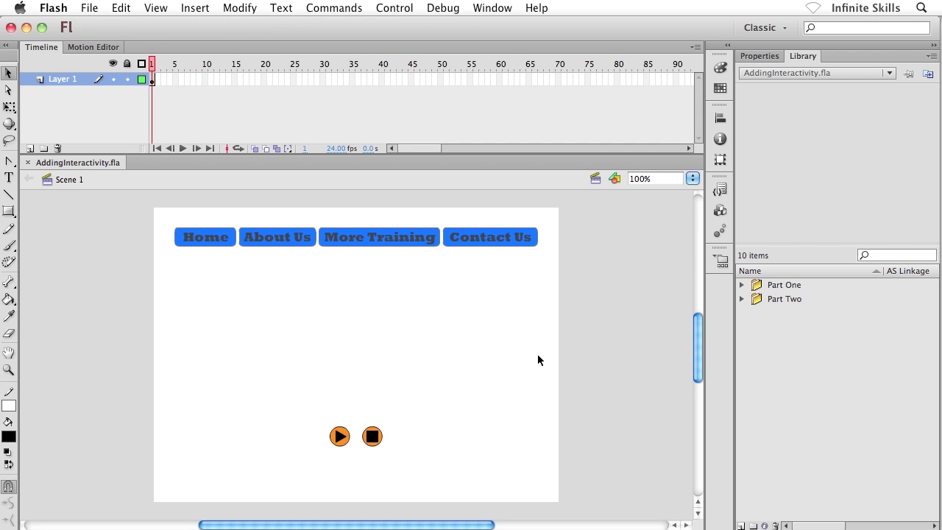
Zoom the stage in on the Home, About Us, More Training and Contact Us buttons
key("z")
left_click_drag(157, 212, 561, 273)
left_click_drag(458, 407, 465, 301)
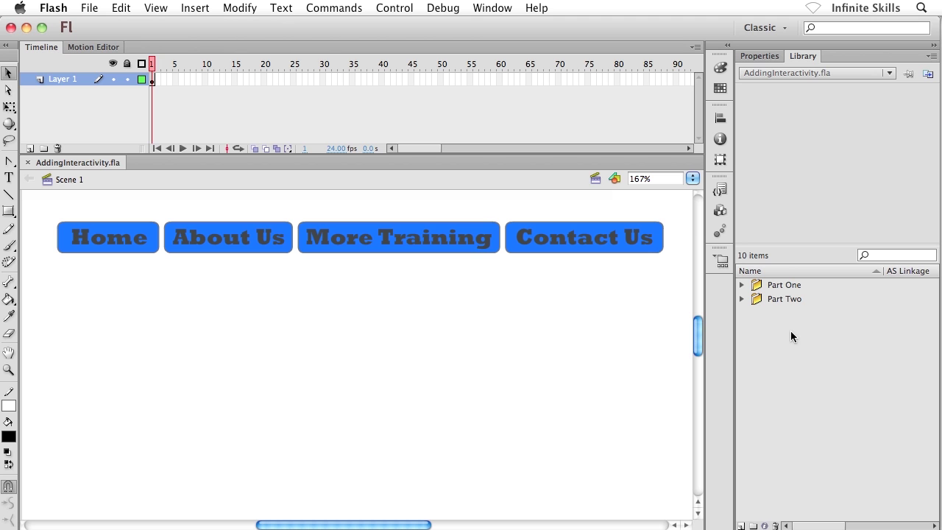
Expand the Part One library folder and preview Btn_AboutUs, Btn_ContactUs, Btn_Home and Btn_MoreTraining
left_click(758, 302)
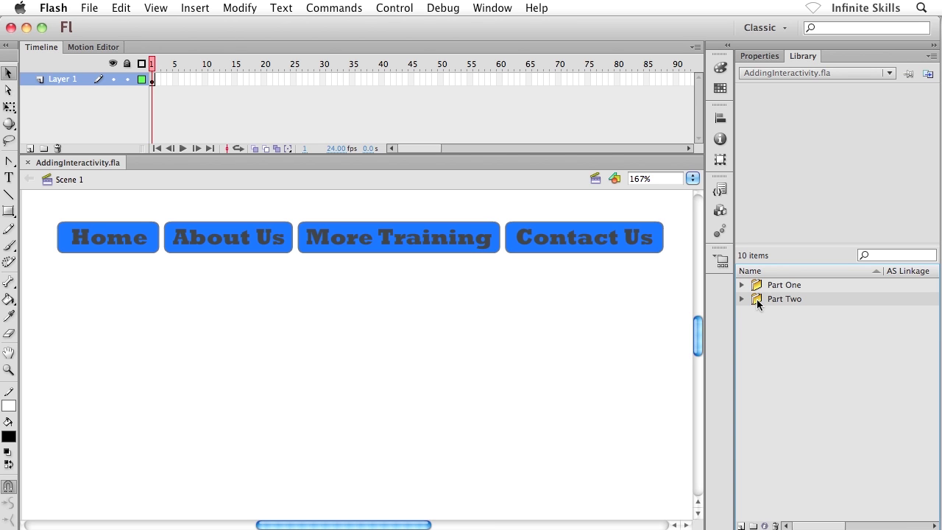
left_click(758, 287)
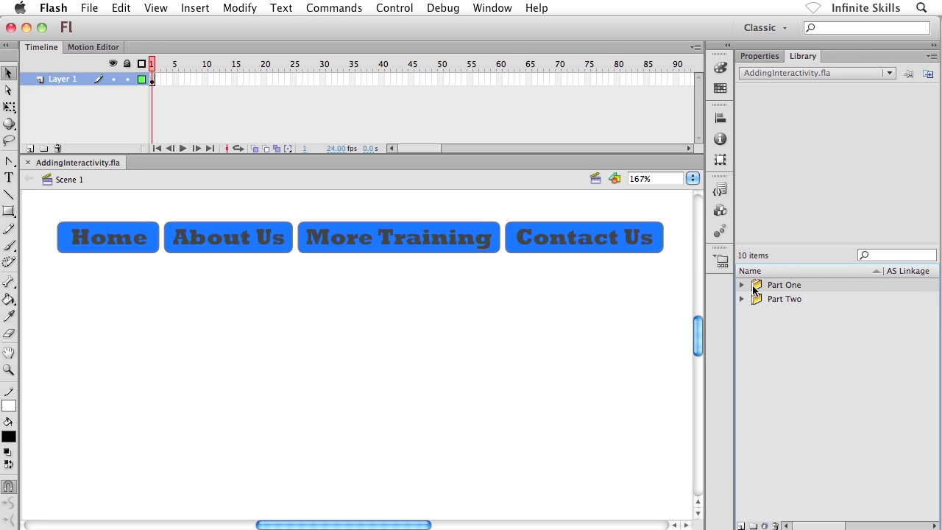
left_click(742, 286)
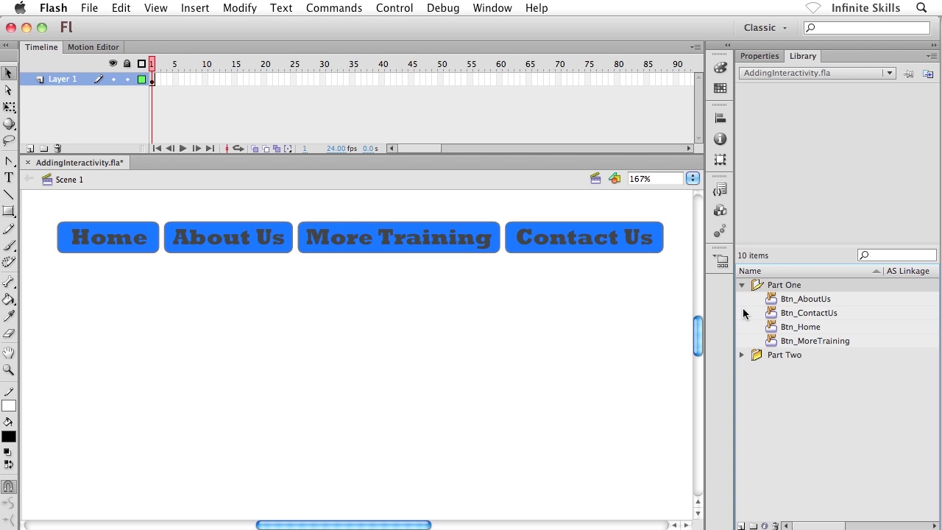
left_click(768, 301)
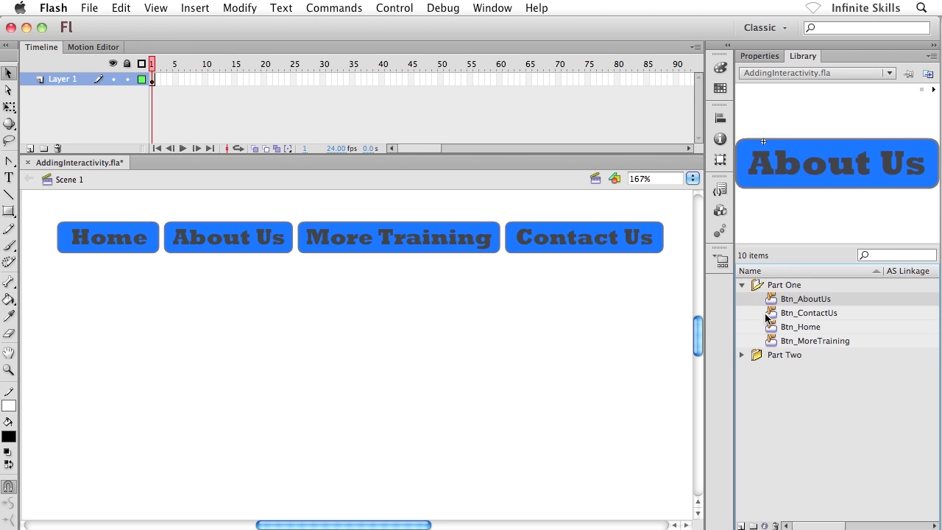
left_click(770, 315)
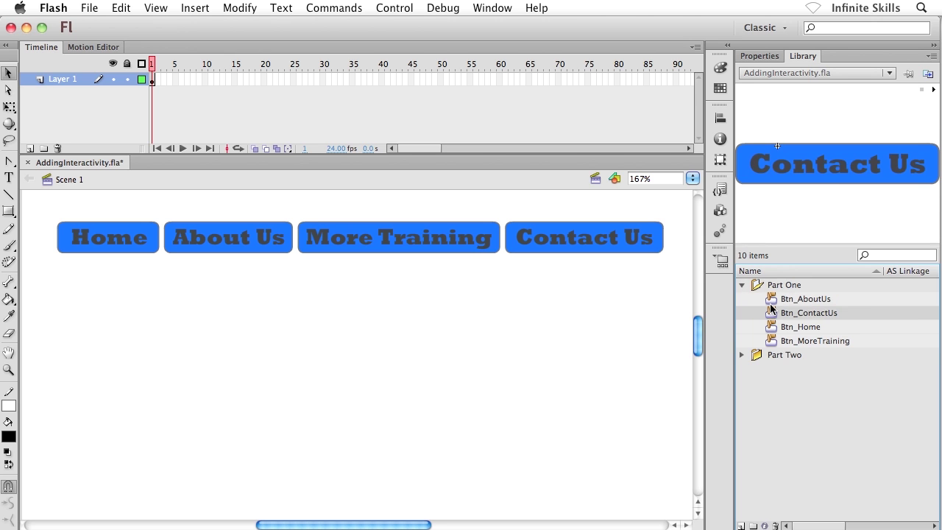
left_click(771, 300)
left_click(772, 314)
left_click(770, 328)
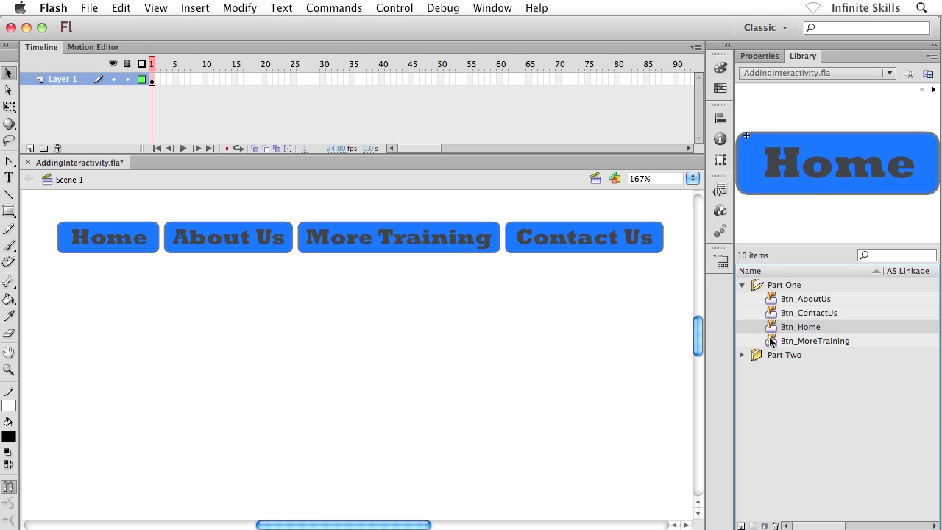
left_click(771, 342)
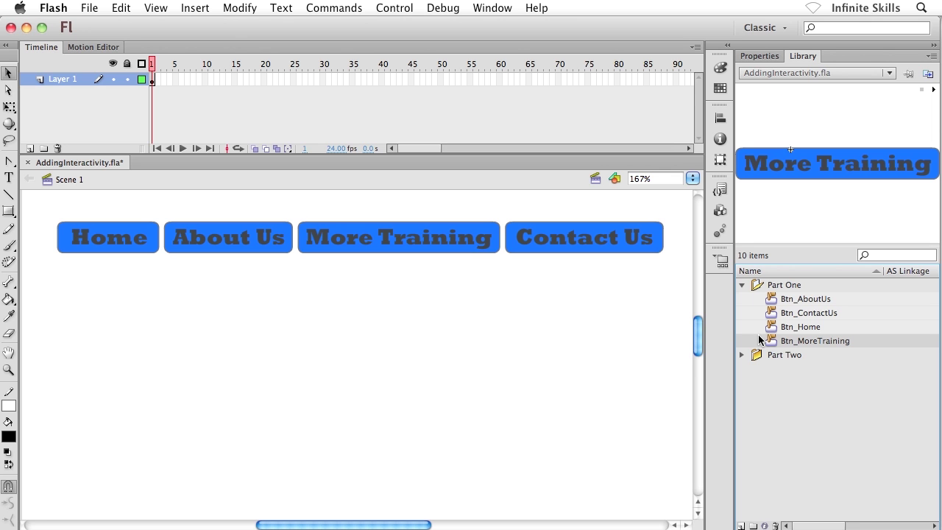
key("super+Return")
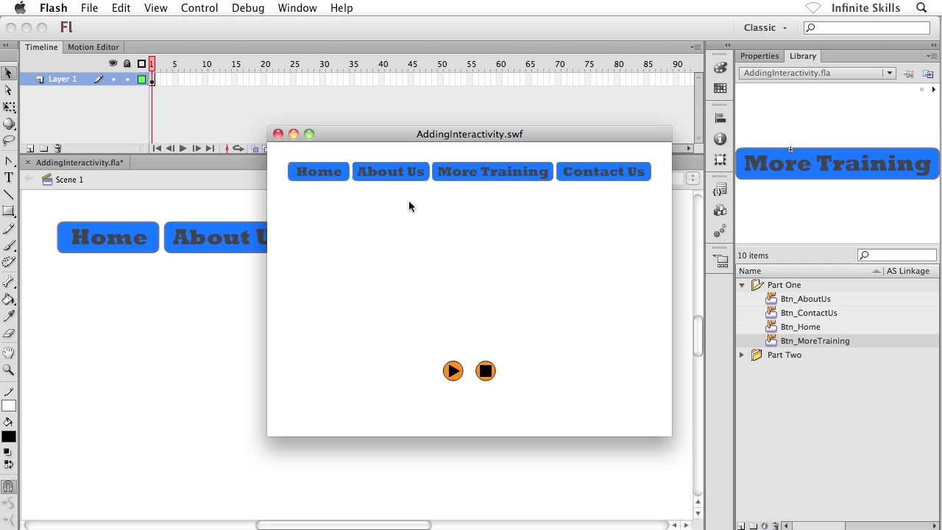
left_click(278, 134)
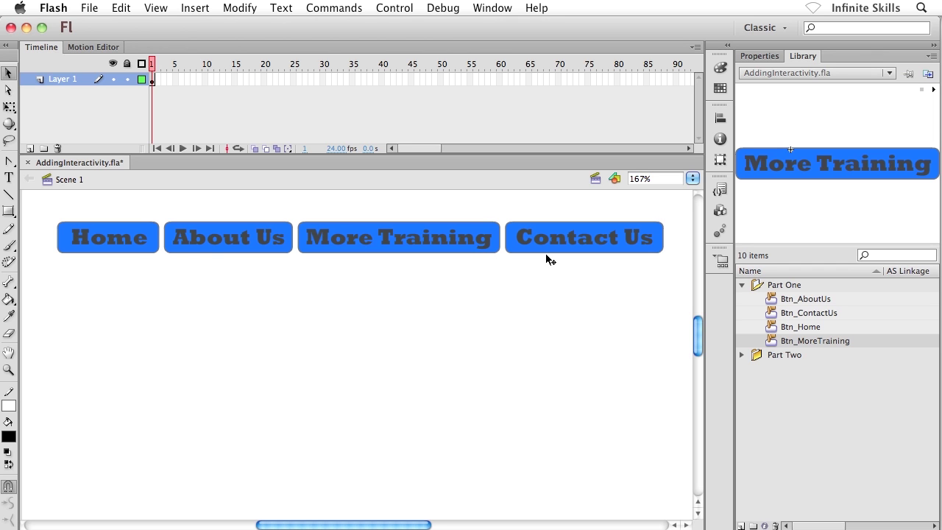
left_click(118, 245)
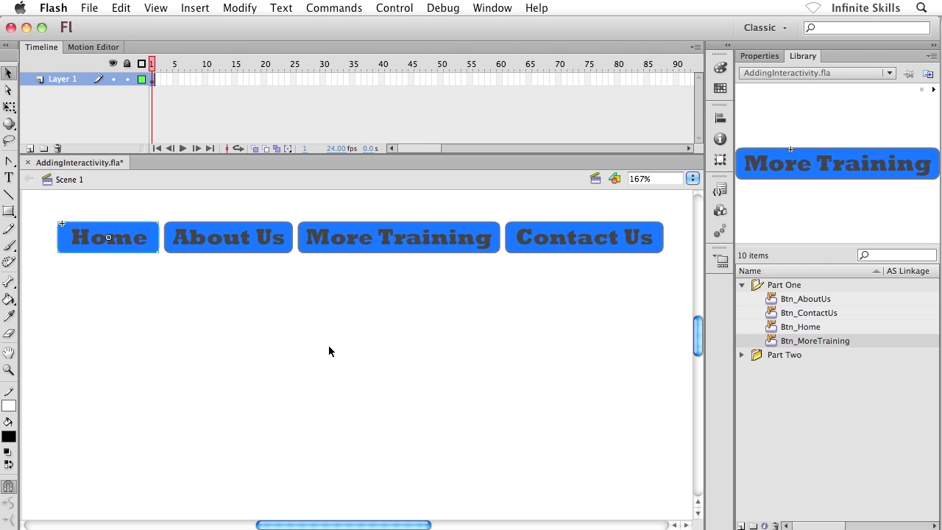
left_click(772, 328)
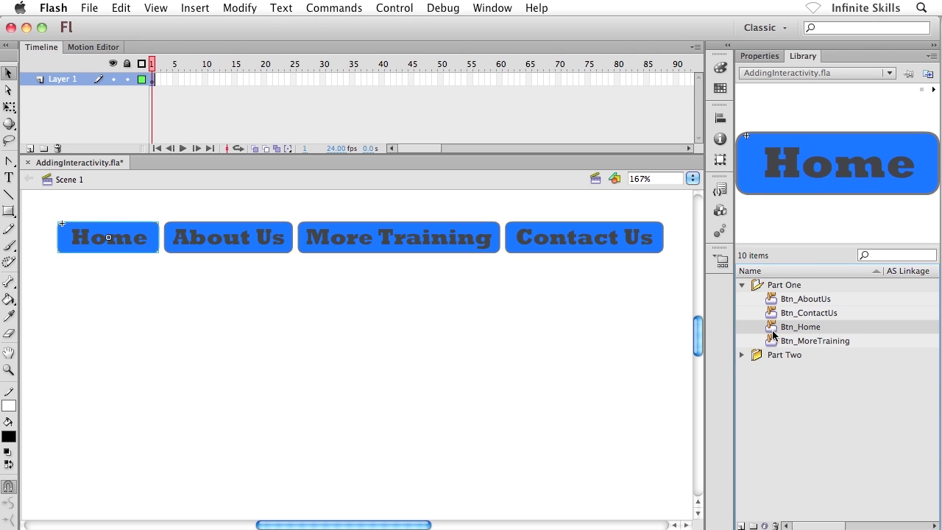
right_click(769, 331)
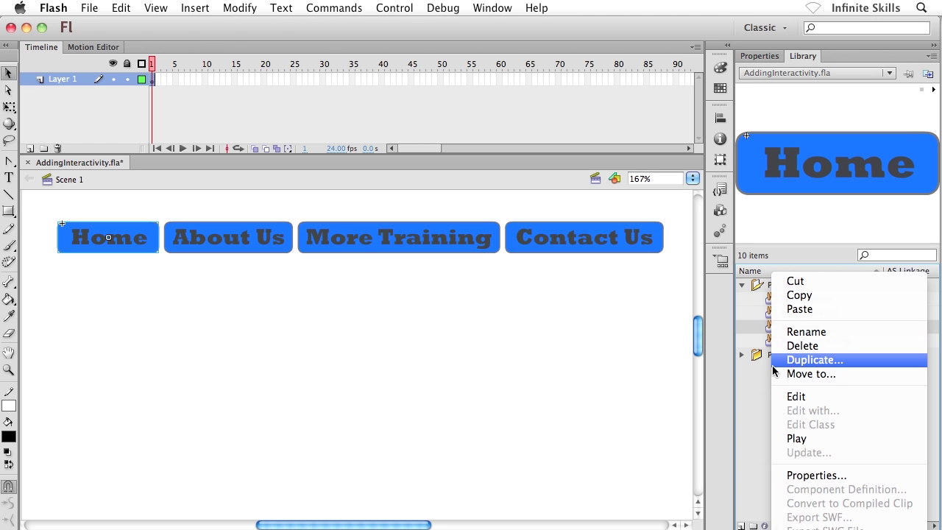
left_click(752, 384)
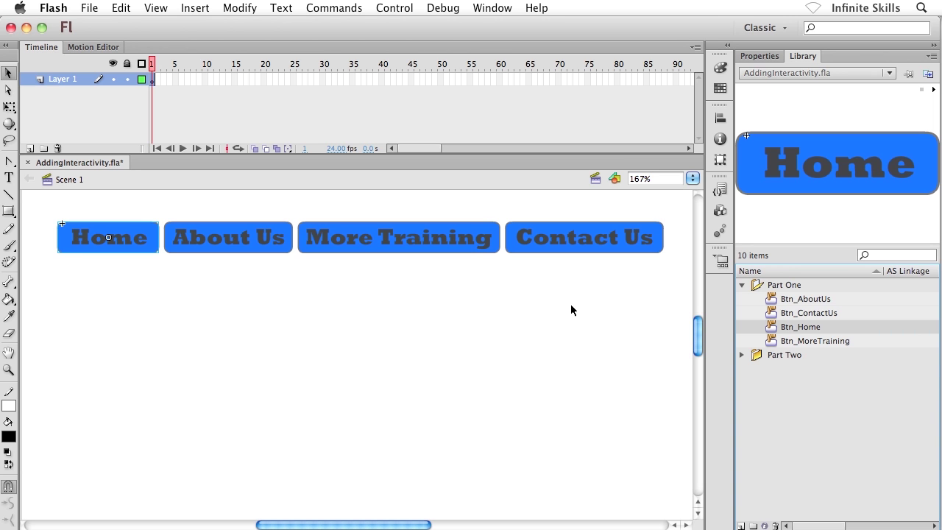
Deselect the Home button and select the More Training button instance on the stage
left_click(448, 322)
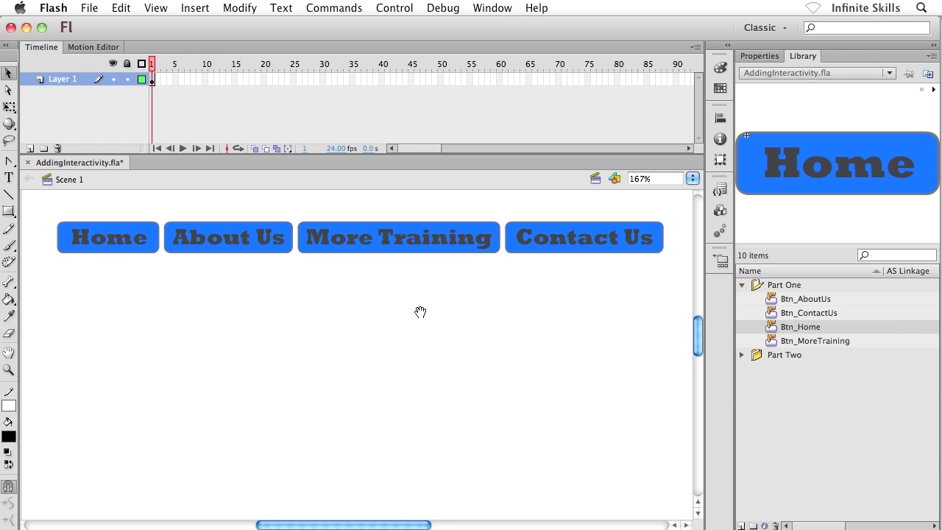
left_click_drag(419, 311, 416, 310)
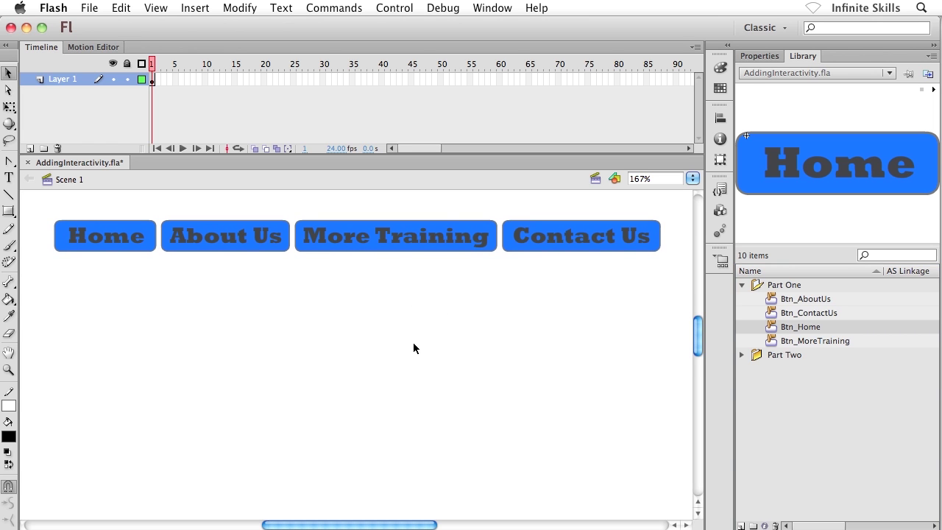
left_click(346, 240)
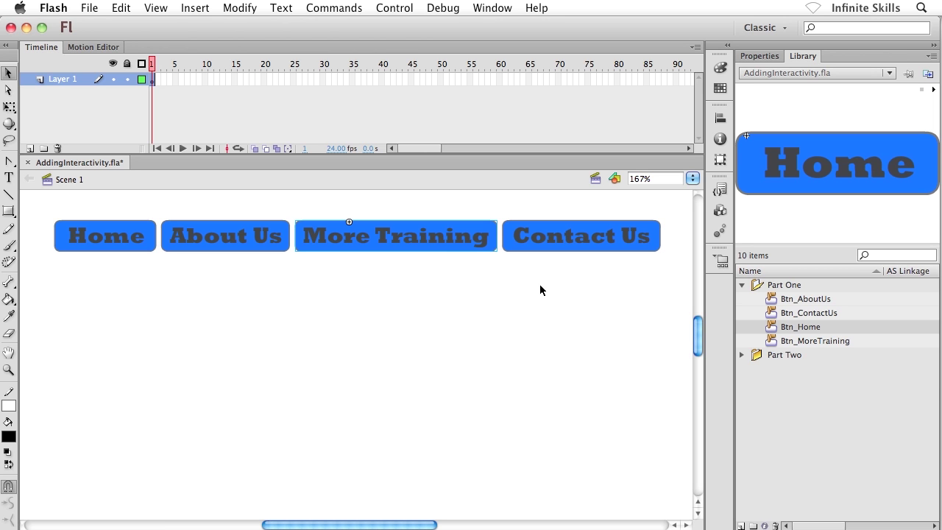
Open Code Snippets and browse the Actions, Timeline Navigation and Animation categories
left_click(719, 191)
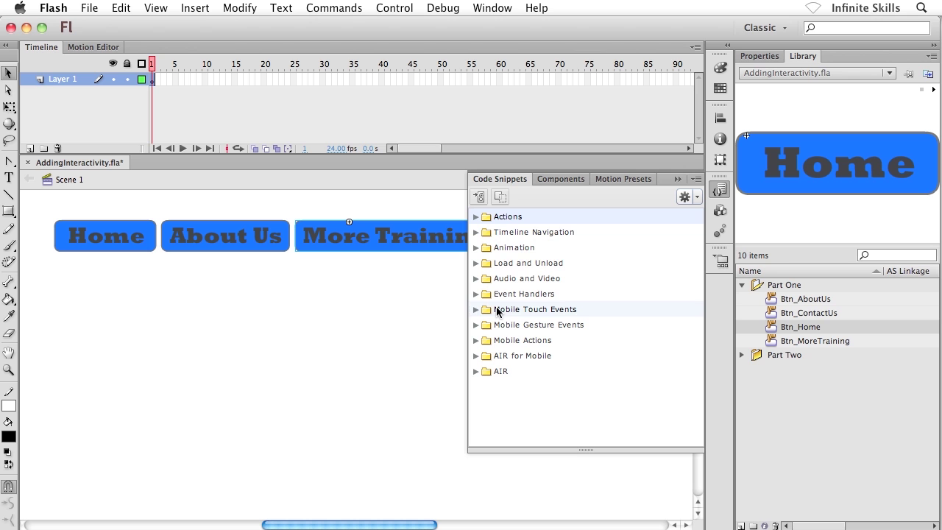
left_click(475, 217)
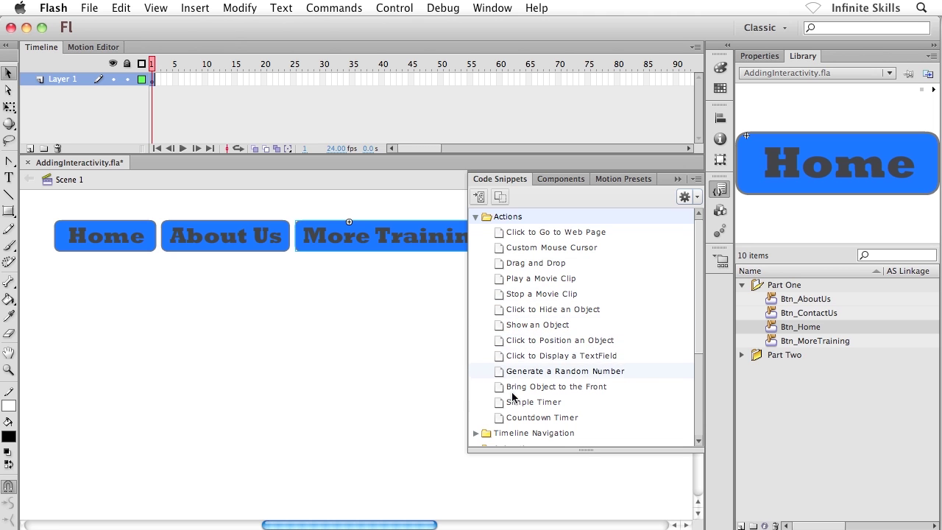
left_click(476, 217)
left_click(476, 232)
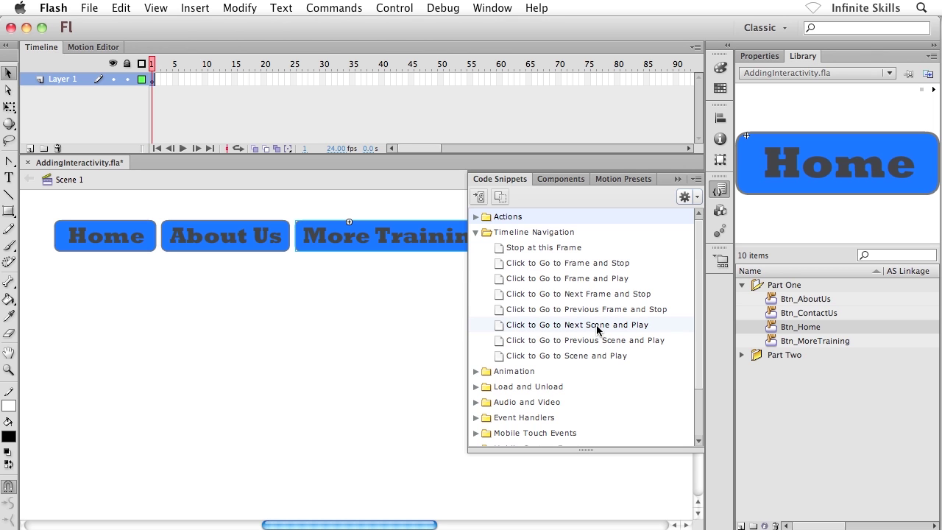
left_click(475, 234)
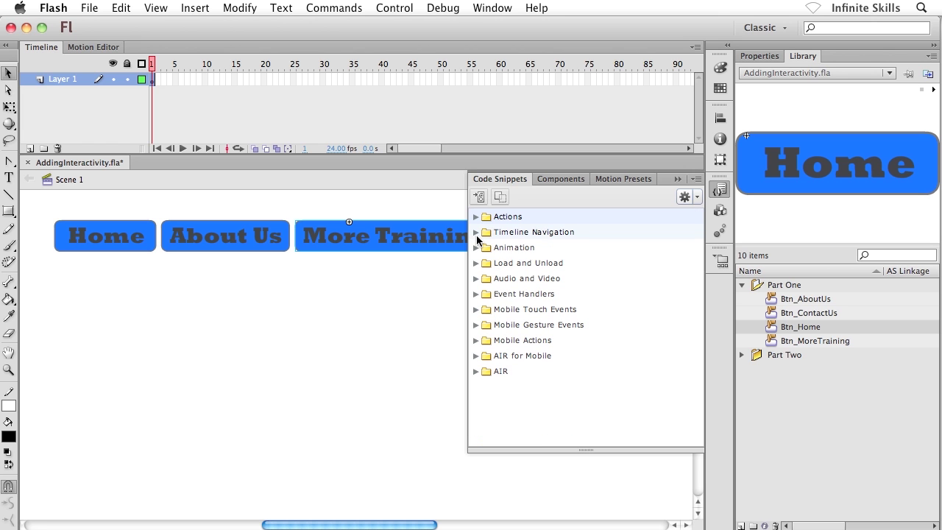
left_click(475, 247)
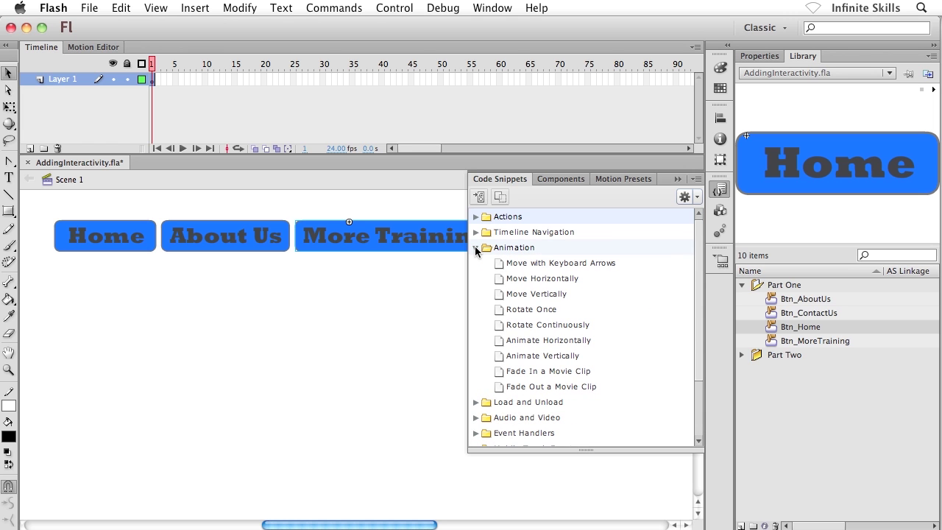
left_click(476, 247)
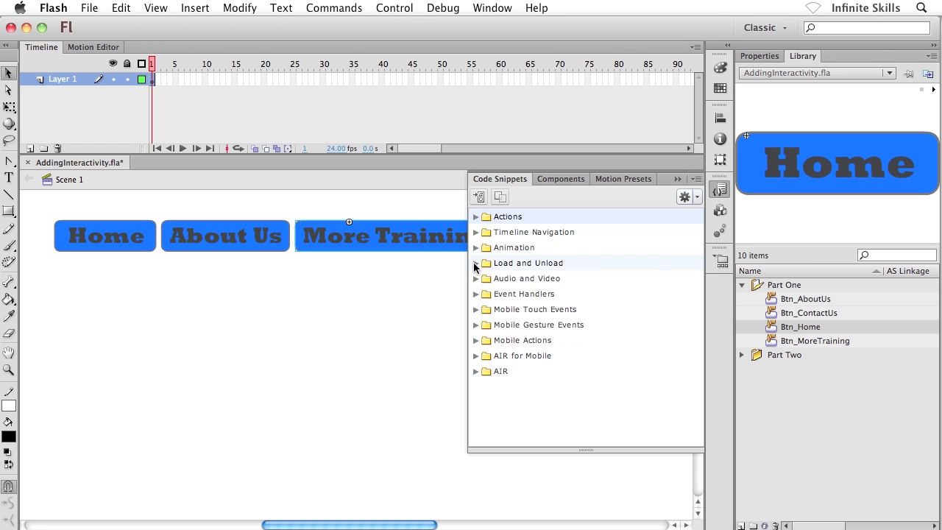
Browse the Load and Unload, Audio and Video, Mobile Touch and Mobile Gesture Events categories, collapsing each
left_click(475, 262)
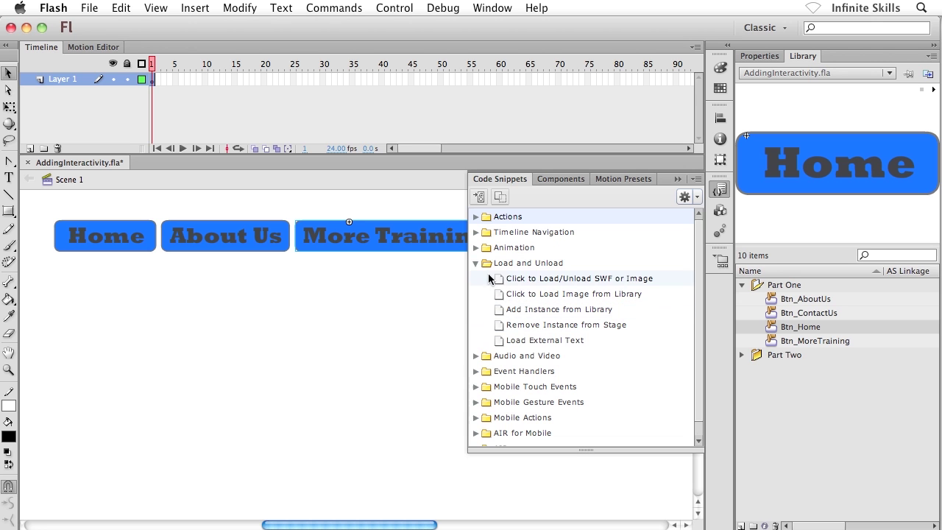
left_click(475, 262)
left_click(475, 278)
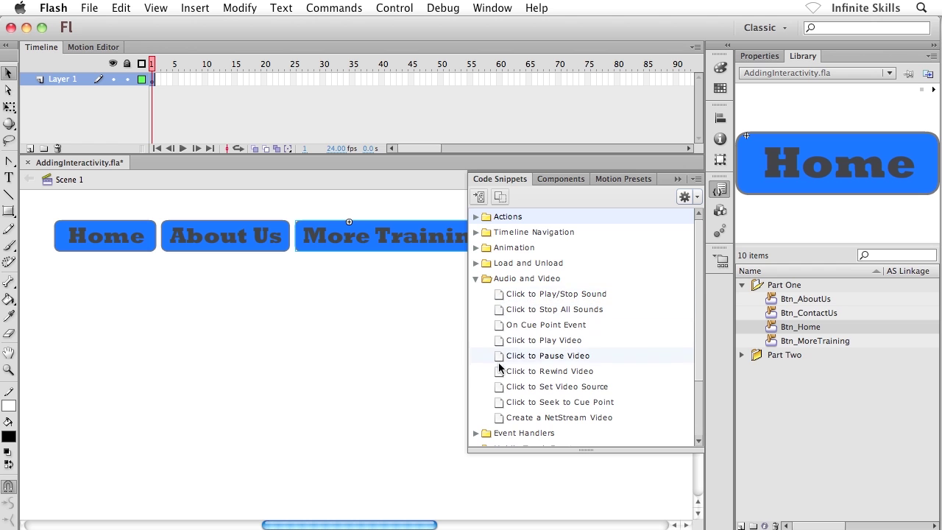
left_click(475, 278)
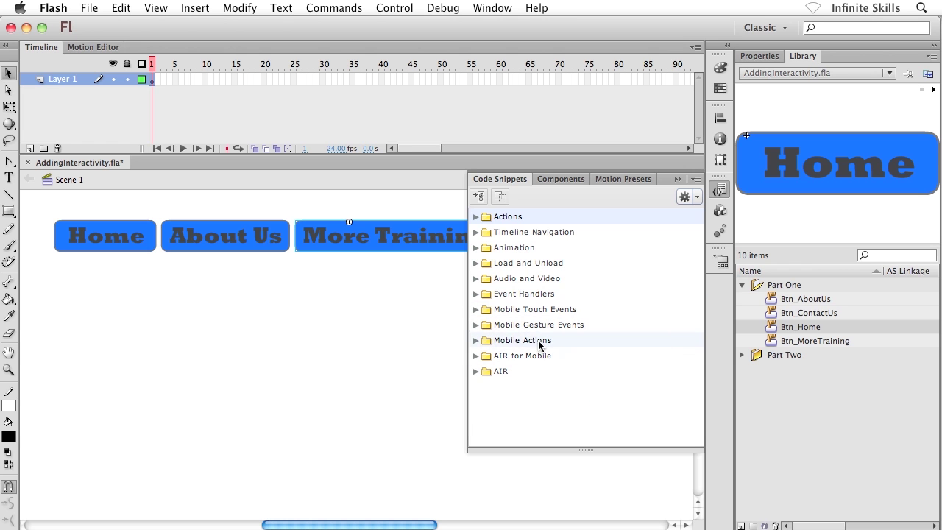
left_click(474, 309)
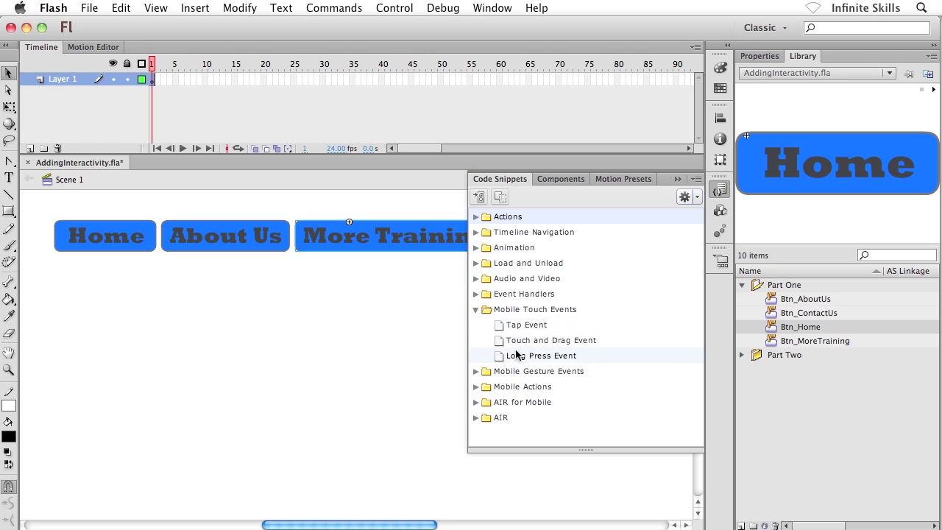
left_click(475, 309)
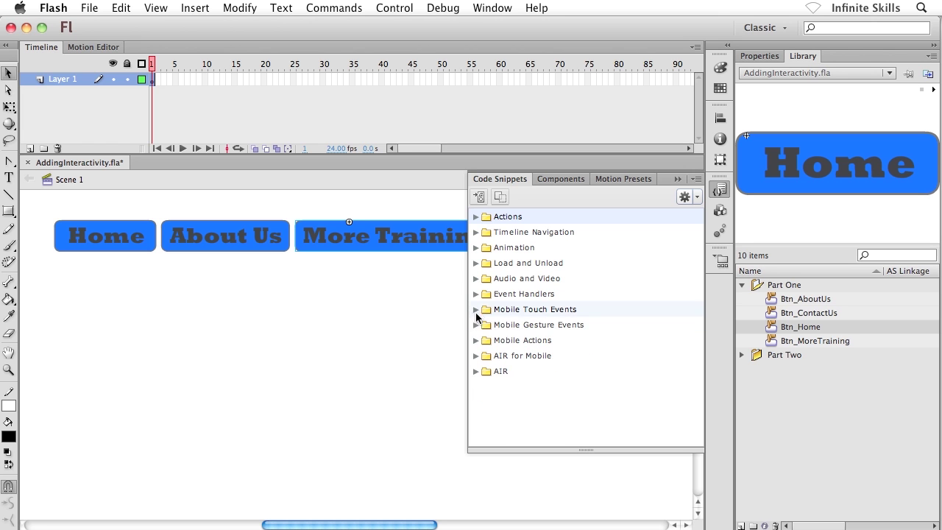
left_click(476, 324)
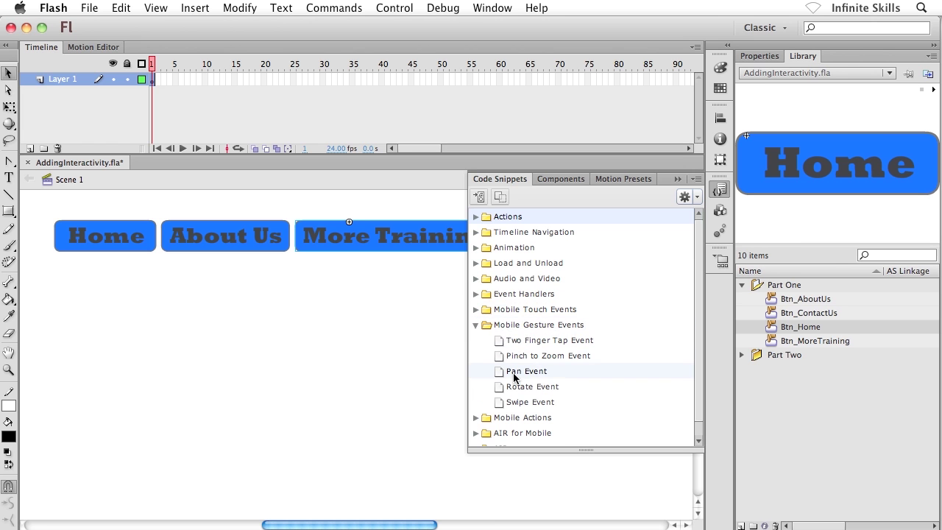
left_click(476, 324)
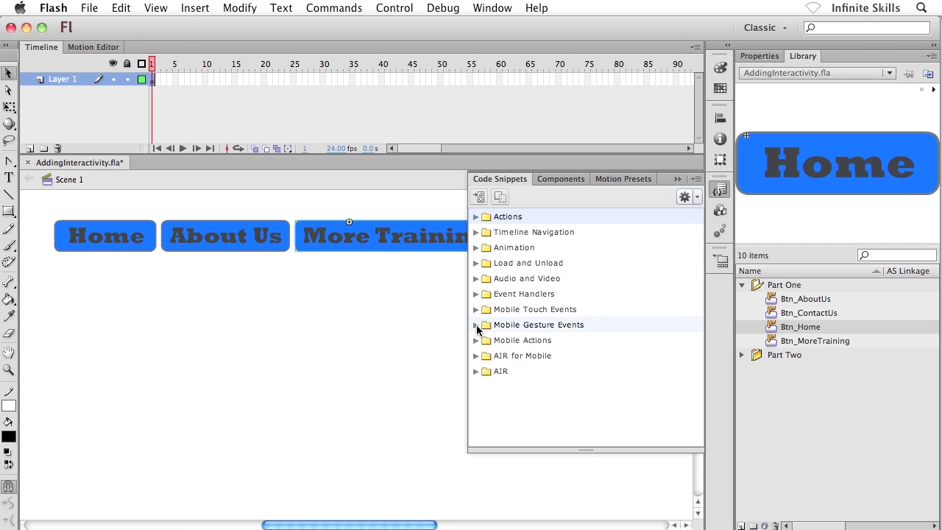
left_click(486, 357)
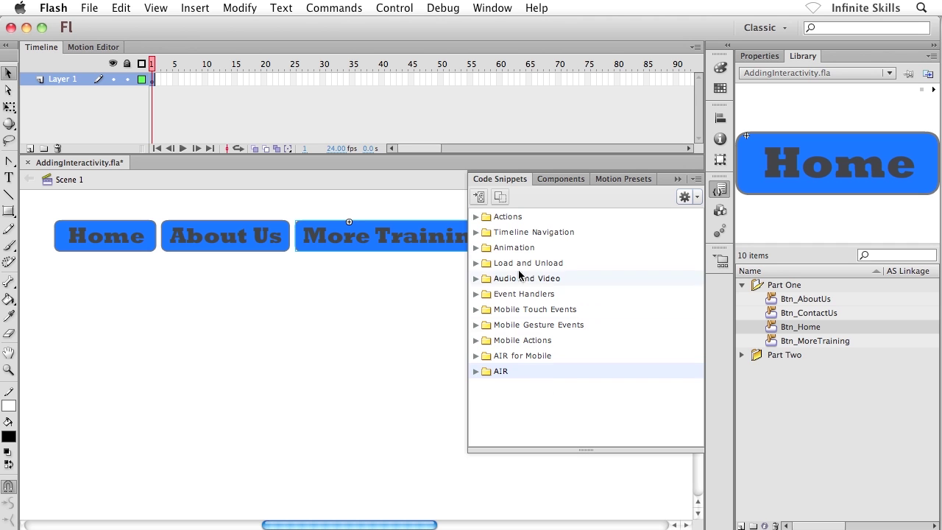
Expand Actions and show the Click to Go to Web Page snippet's description
left_click(475, 216)
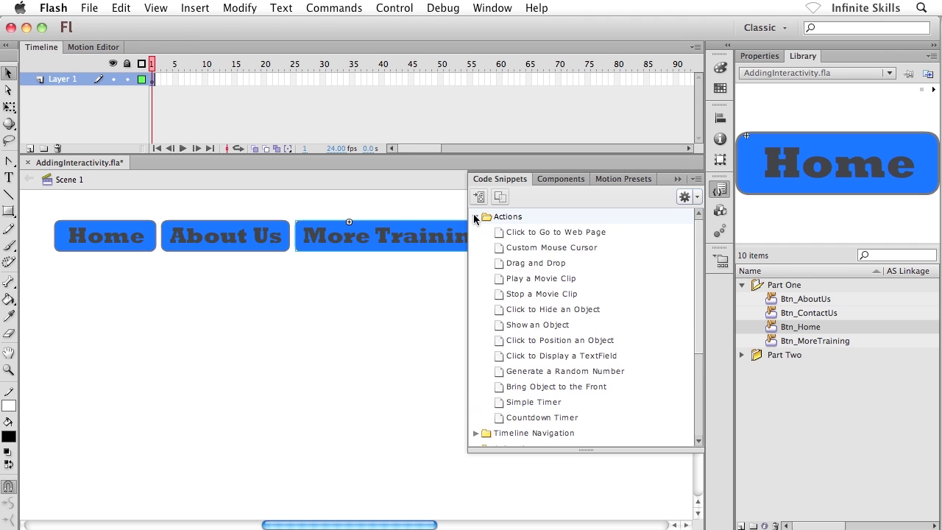
mouse_move(495, 234)
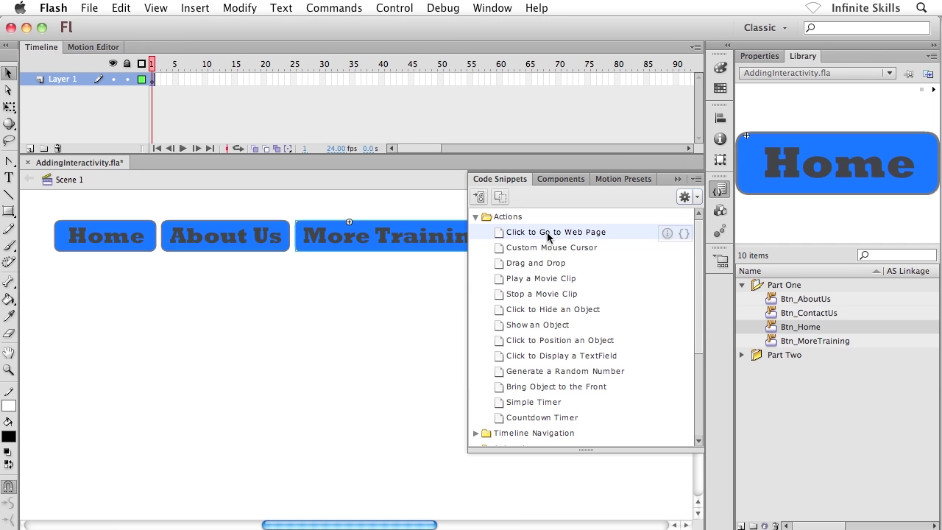
left_click(668, 235)
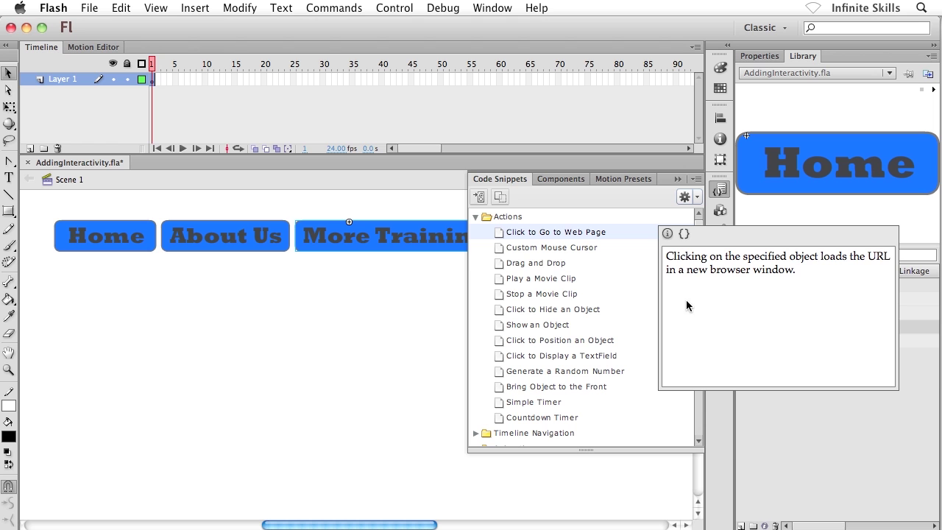
Show the Click to Go to Web Page snippet's code and scroll through its navigateToURL listener
left_click(685, 234)
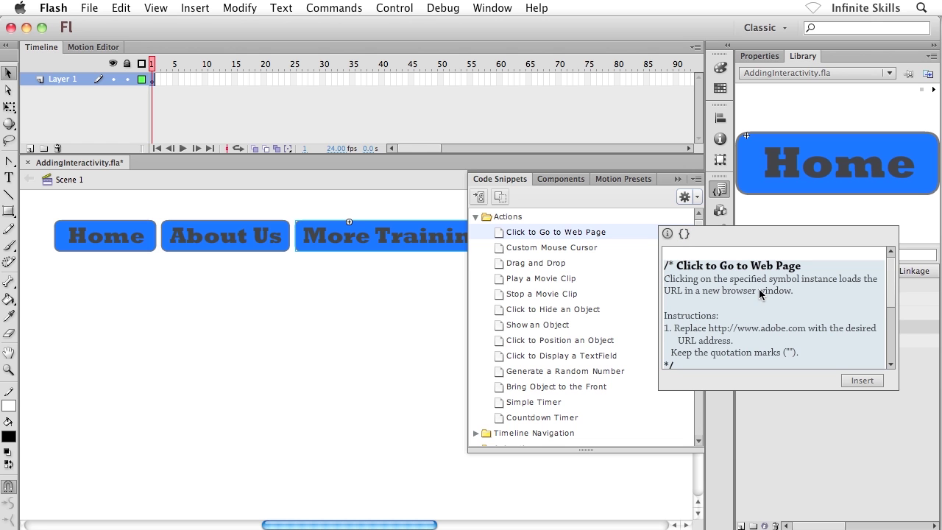
mouse_move(886, 266)
left_mouse_down()
mouse_move(885, 322)
mouse_move(893, 266)
left_mouse_up()
mouse_move(893, 266)
left_mouse_down()
mouse_move(884, 314)
mouse_move(887, 264)
left_mouse_up()
scroll(820, 333, "down", 2)
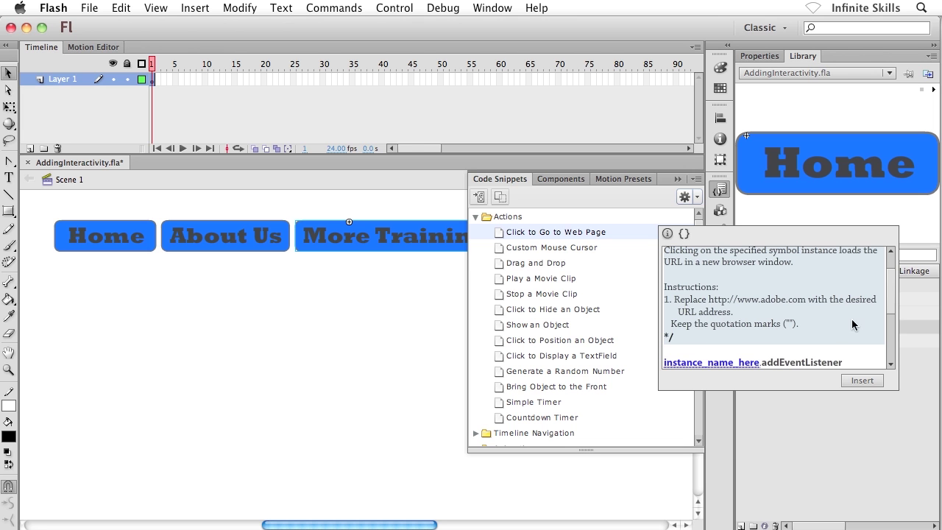
left_click_drag(891, 294, 884, 337)
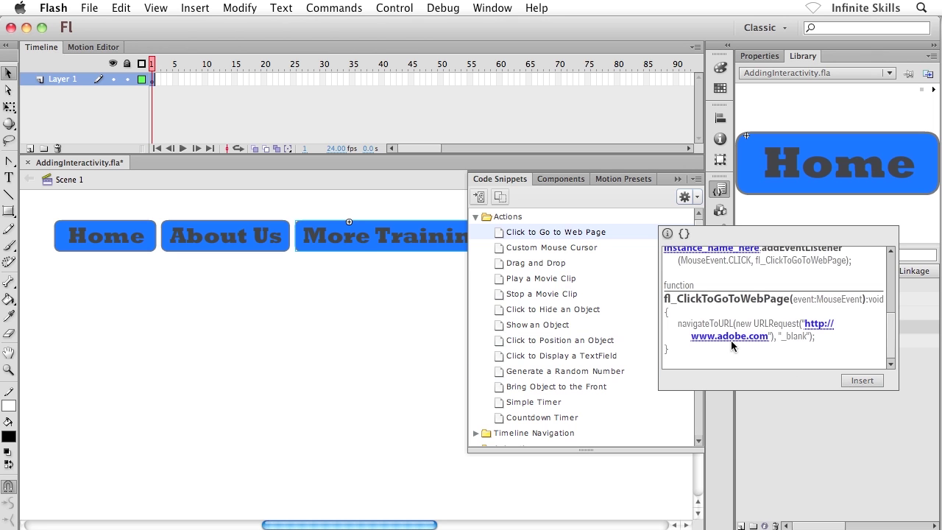
Try inserting the web page snippet, which warns that instance_name_here must be replaced
left_click(848, 380)
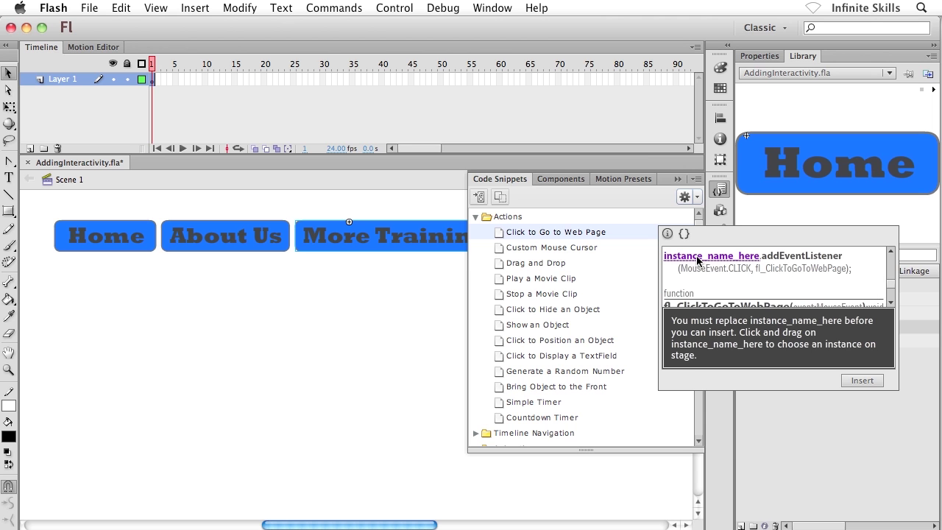
Drag instance_name_here onto the More Training button and name that instance MoreTraining
left_click_drag(696, 261, 411, 237)
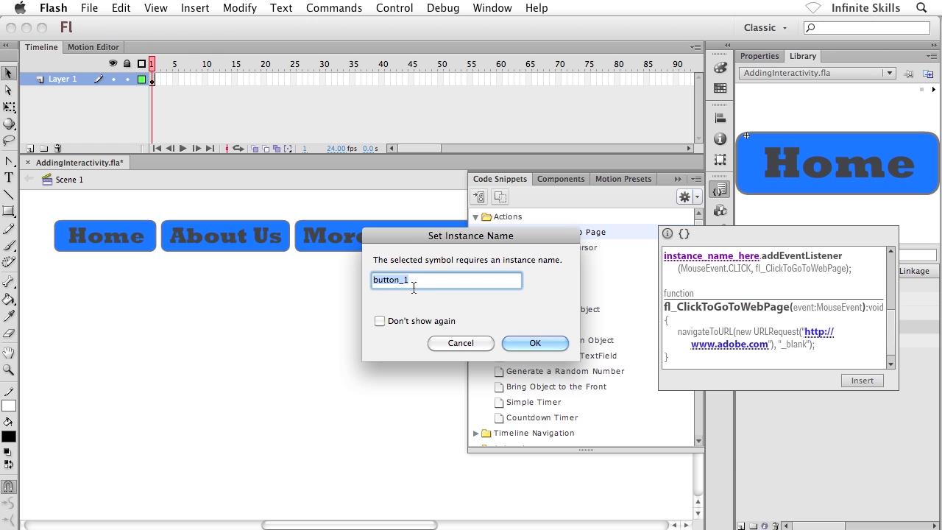
left_click_drag(411, 235, 402, 281)
type("MoreTraining")
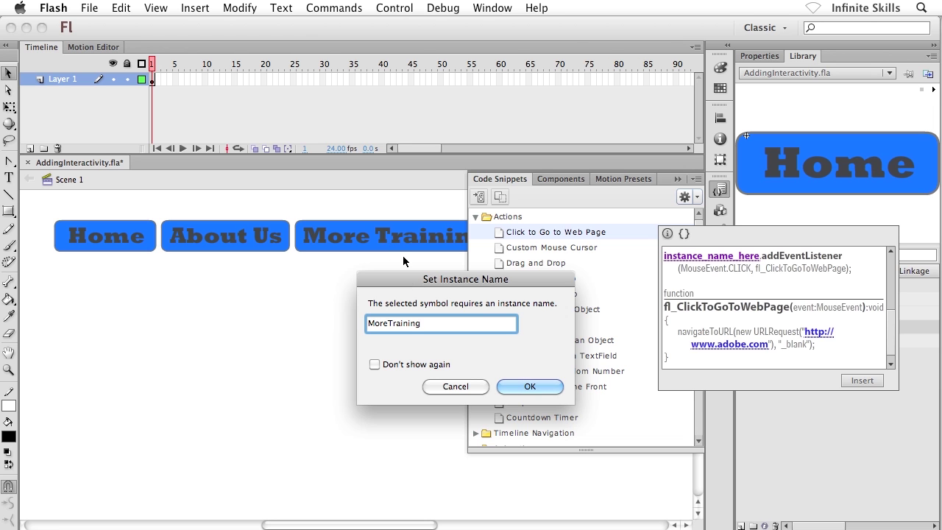
left_click(512, 385)
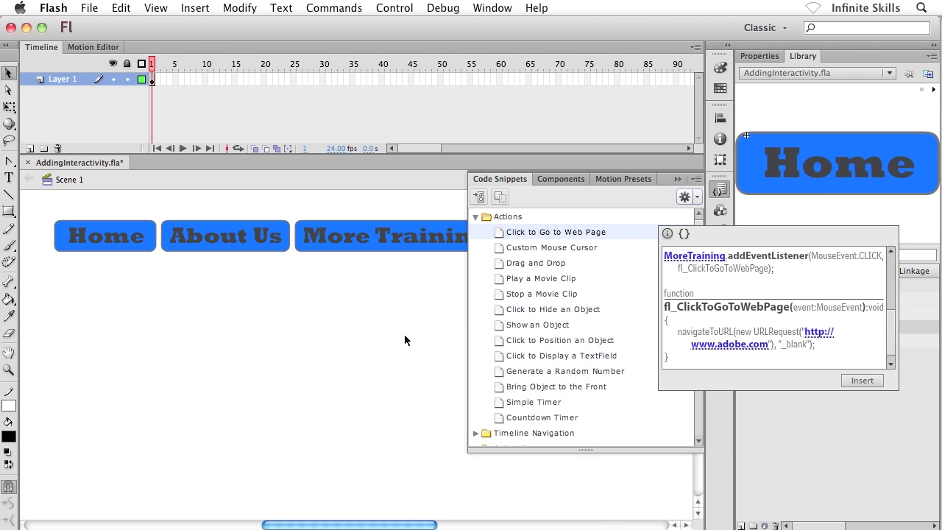
Insert the web page snippet, placing its code in frame 1 of a new Actions layer
left_click(844, 381)
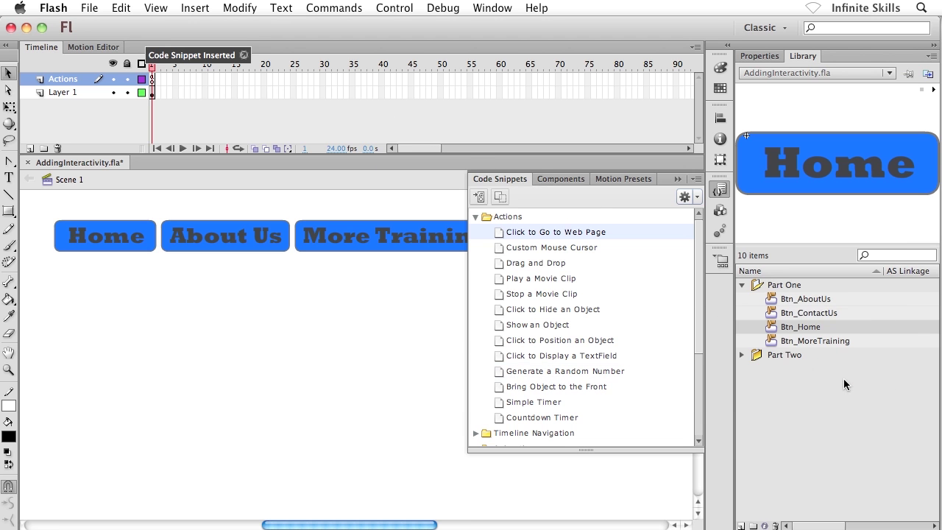